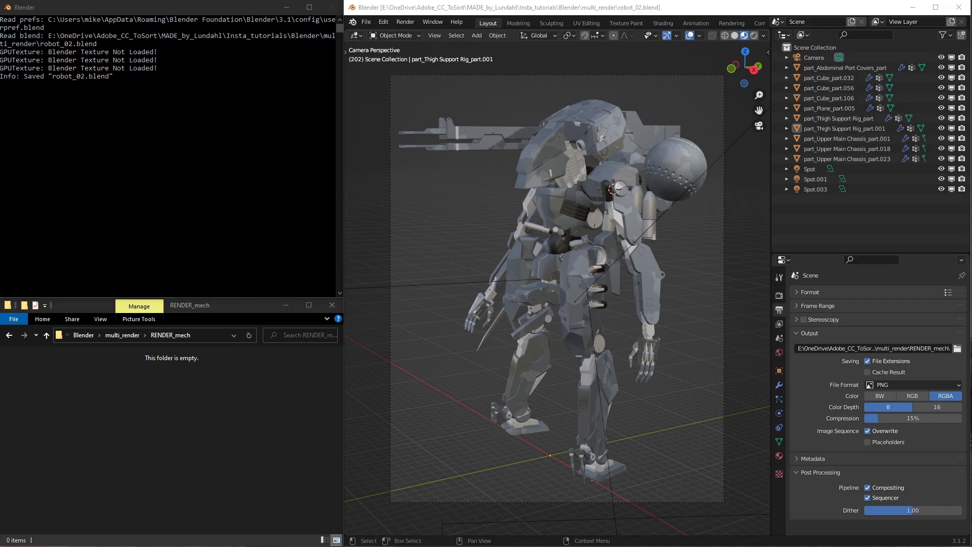
click(713, 9)
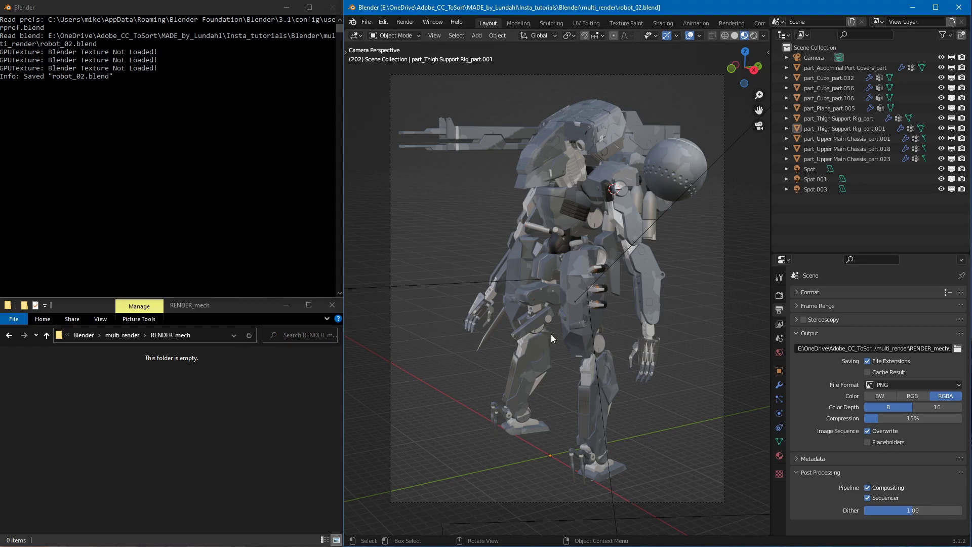
click(941, 77)
click(940, 76)
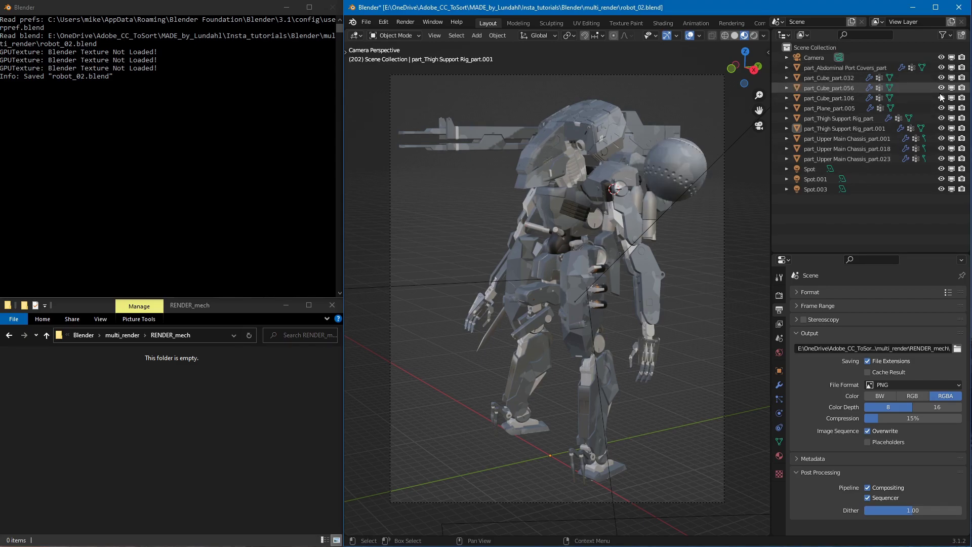
click(939, 96)
click(939, 96)
click(941, 109)
click(941, 108)
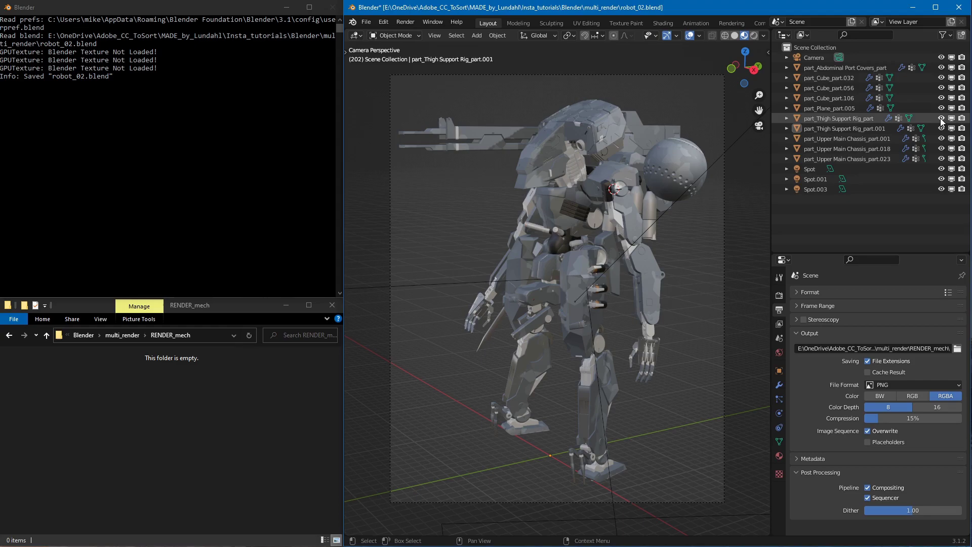
click(940, 118)
click(940, 117)
click(939, 128)
click(940, 128)
click(942, 139)
click(941, 139)
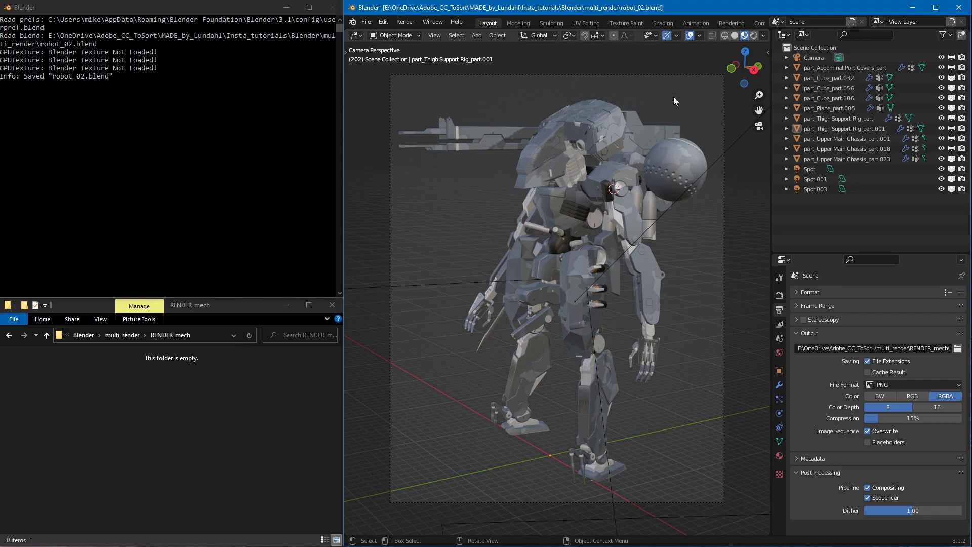
Open the viewport sidebar and show the MBL utils Multi Render panel beside the mech model.
key(n)
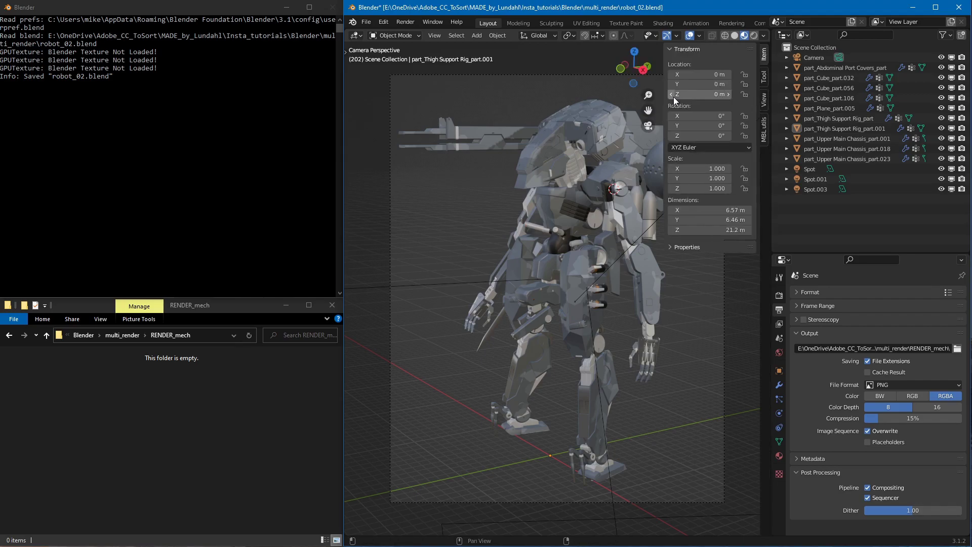
click(763, 128)
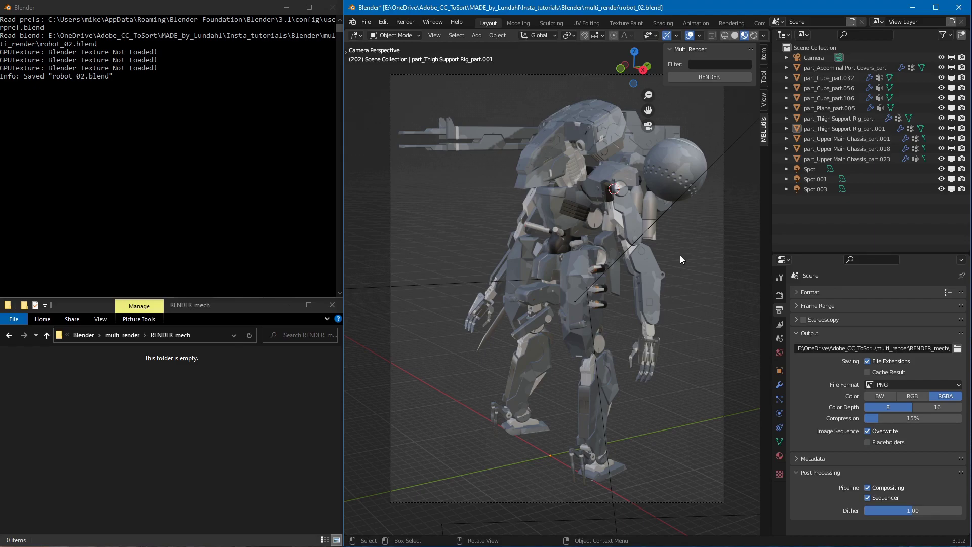
Enter part_ as the Multi Render object filter.
click(701, 64)
text(part)
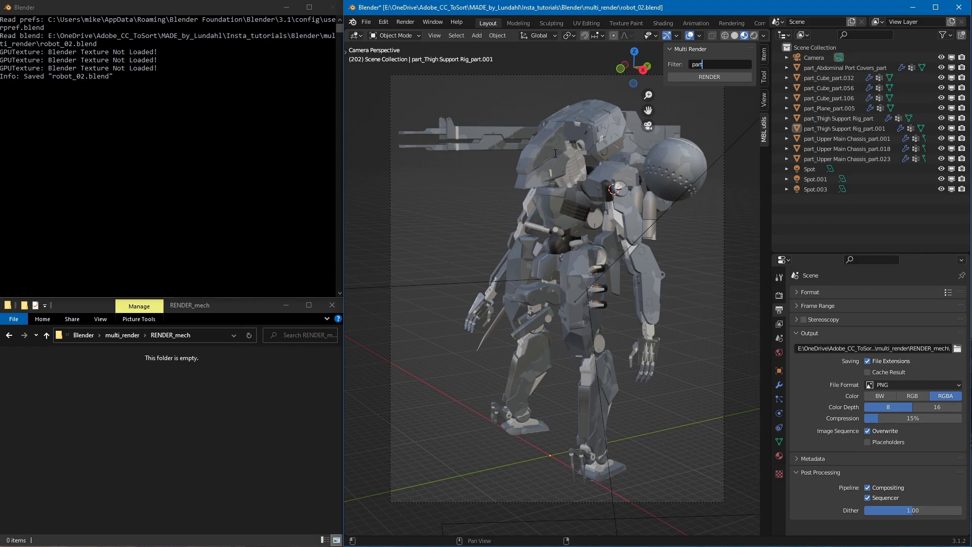
text(_)
key(Return)
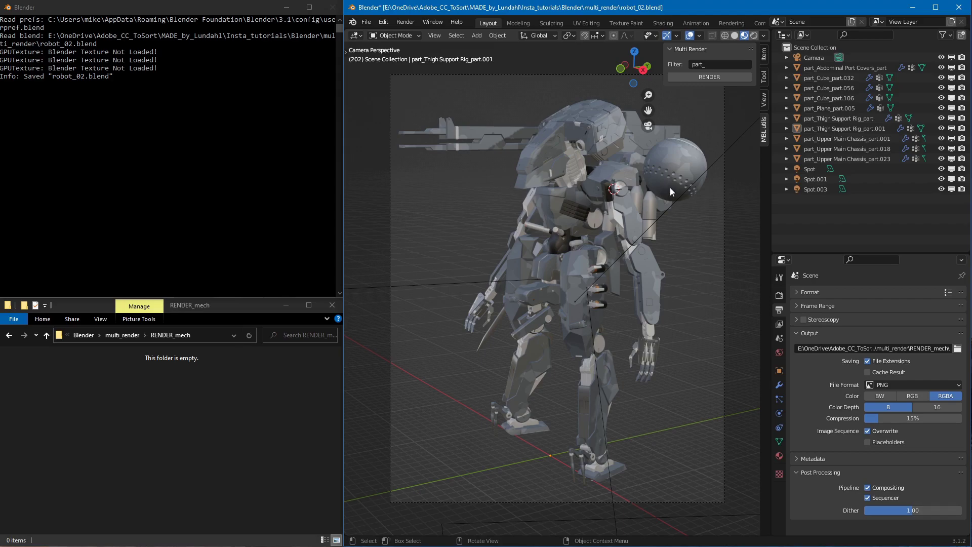
Run Multi Render to save part_0.png through part_9.png into the RENDER_mech folder.
click(714, 77)
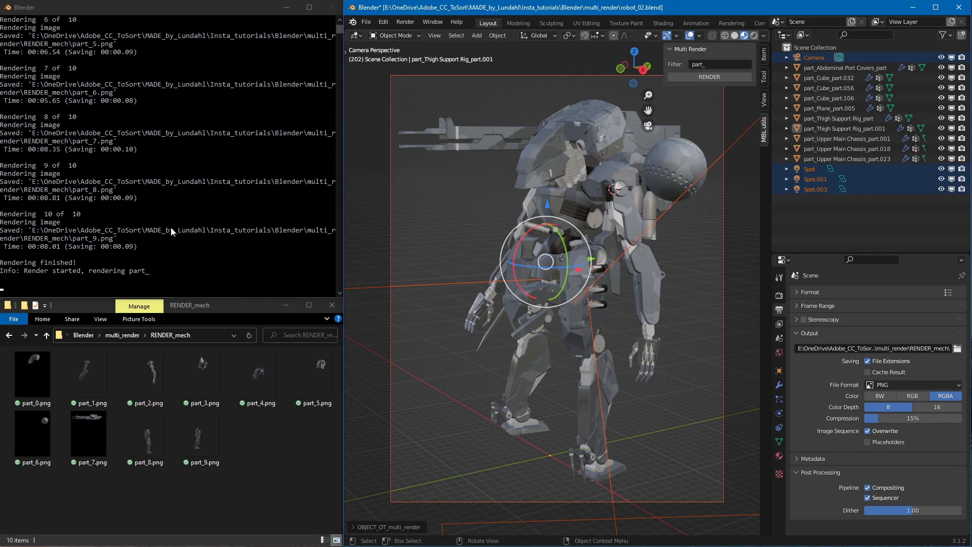
scroll(136, 152, up, 1)
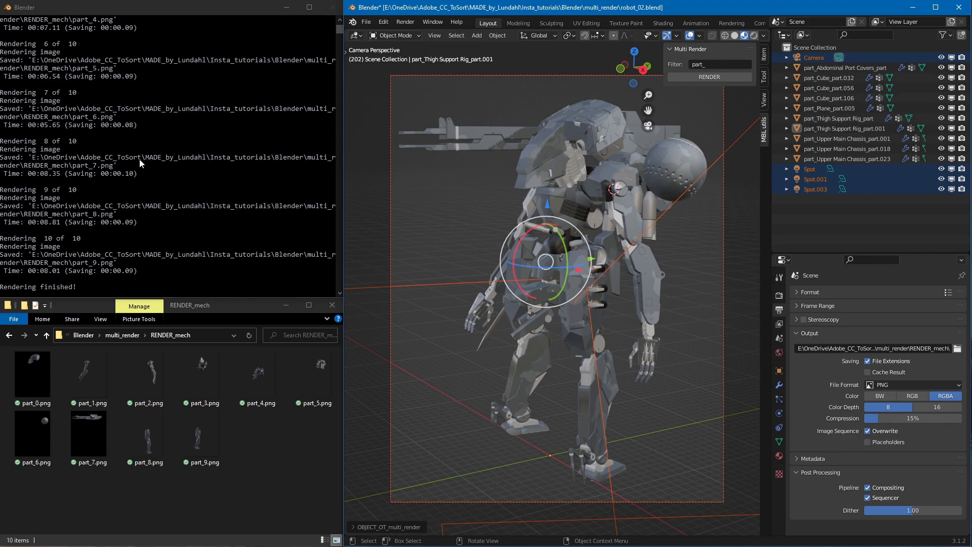
scroll(141, 160, down, 2)
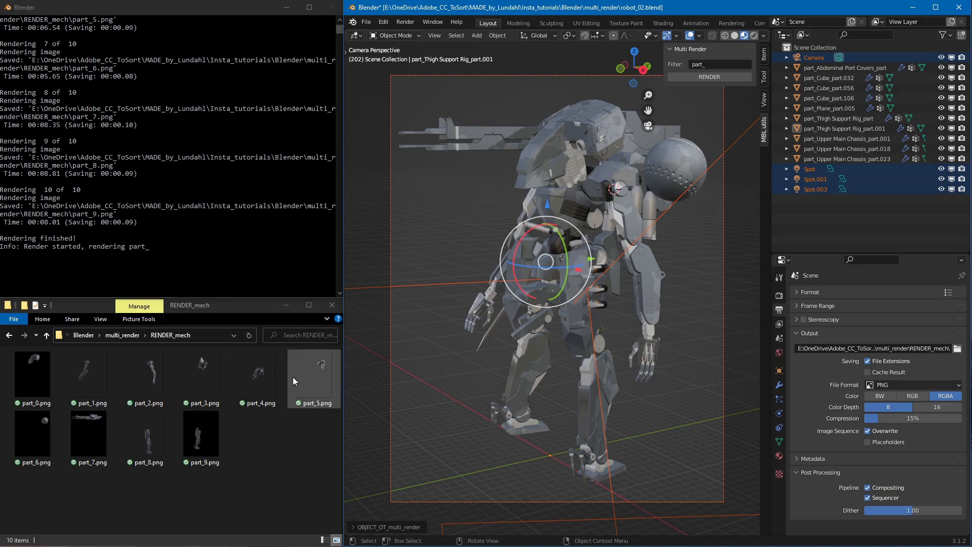
Open part_0.png from RENDER_mech in Photos and step through the following part renders.
click(330, 503)
double_click(35, 379)
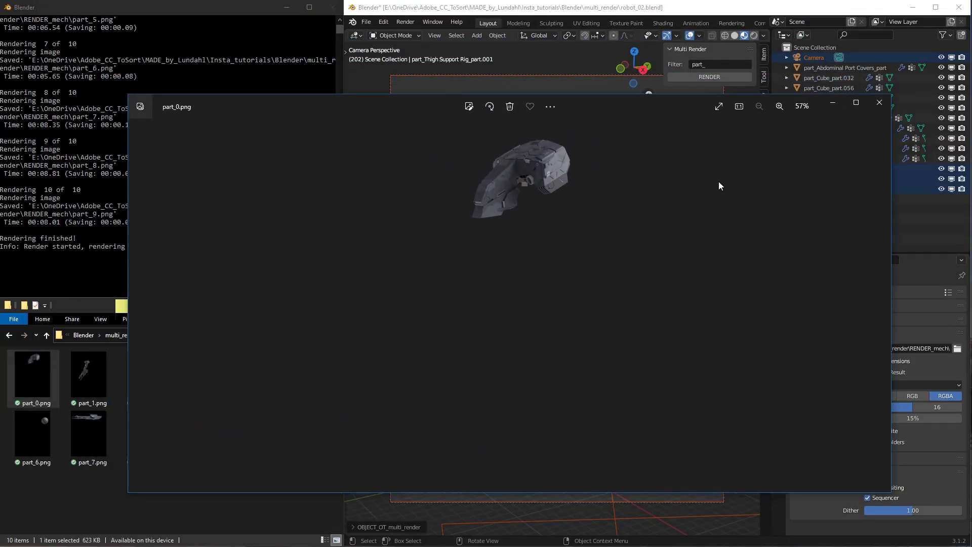
key(Right)
key(Right)
key(Right)
key(Right)
key(Right)
key(Right)
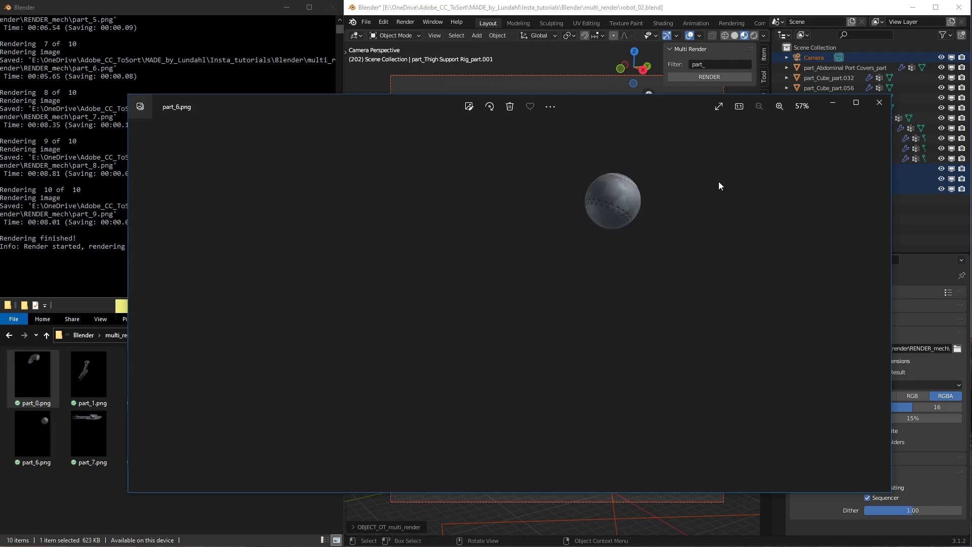
key(Right)
key(Right)
key(Right)
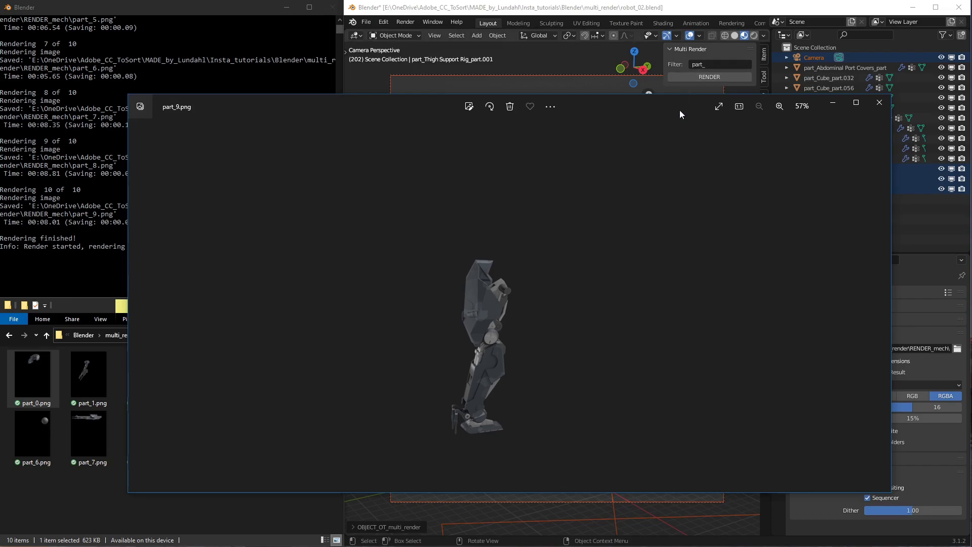
key(Right)
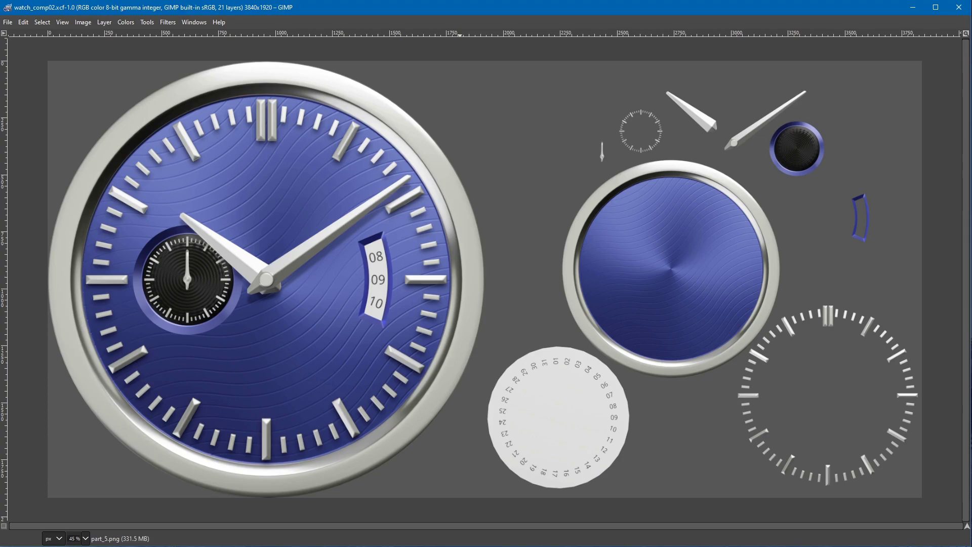
Restore the docks, zoom out to the whole composition, and toggle the blue dial layer off and on.
key(Tab)
ctrl+click(548, 252)
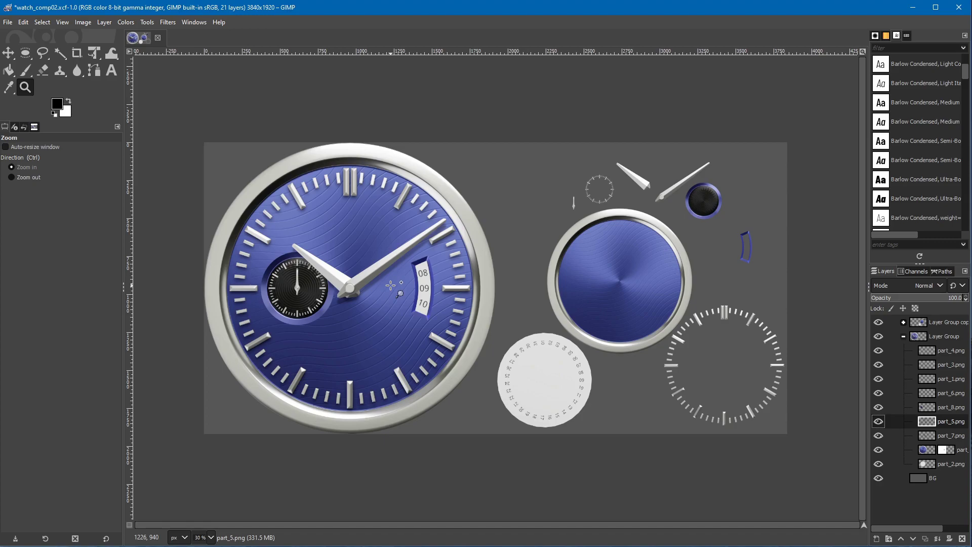
click(879, 450)
click(879, 447)
Toggle the part_7 date window, part_5 markers, part_8 and part_6 subdial layers off and on.
click(881, 433)
click(881, 434)
click(880, 420)
click(881, 420)
click(877, 405)
click(878, 406)
click(876, 394)
click(876, 394)
Toggle the part_1 hour, part_3 minute and part_4 subdial hand layers off and on.
click(878, 379)
click(878, 378)
click(878, 365)
click(877, 364)
click(877, 350)
click(877, 350)
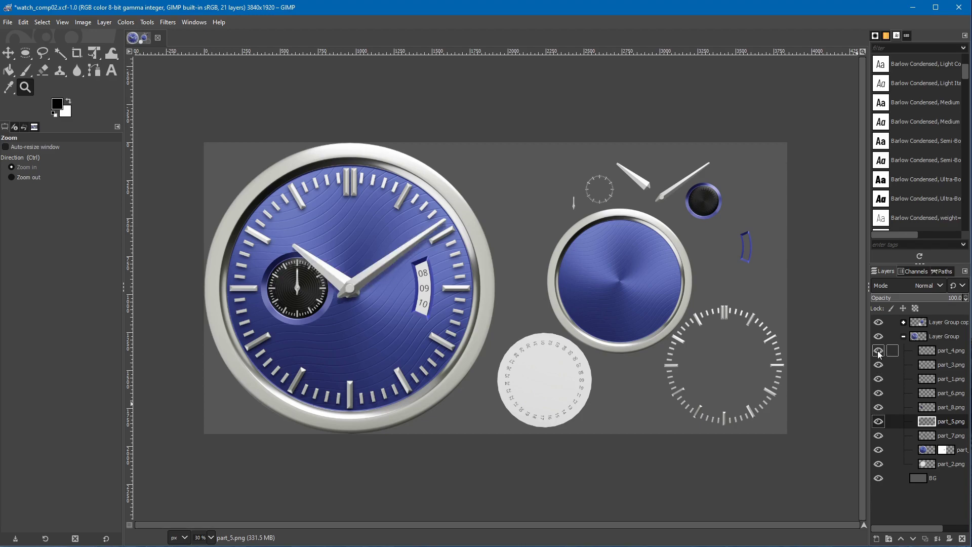